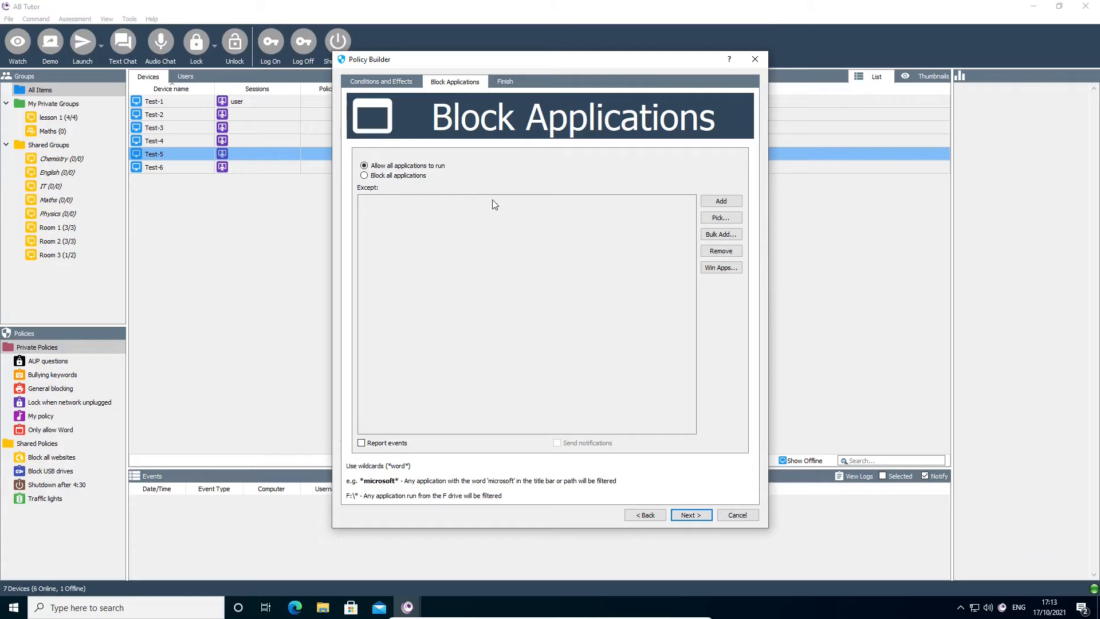
# Set the policy to block all applications, adding winword.exe and excel.exe as exceptions.
pyautogui.click(403, 176)
pyautogui.click(720, 202)
pyautogui.write('winword.exe')
pyautogui.press('Return')
pyautogui.click(720, 201)
pyautogui.write('excel.exe')
pyautogui.press('Return')
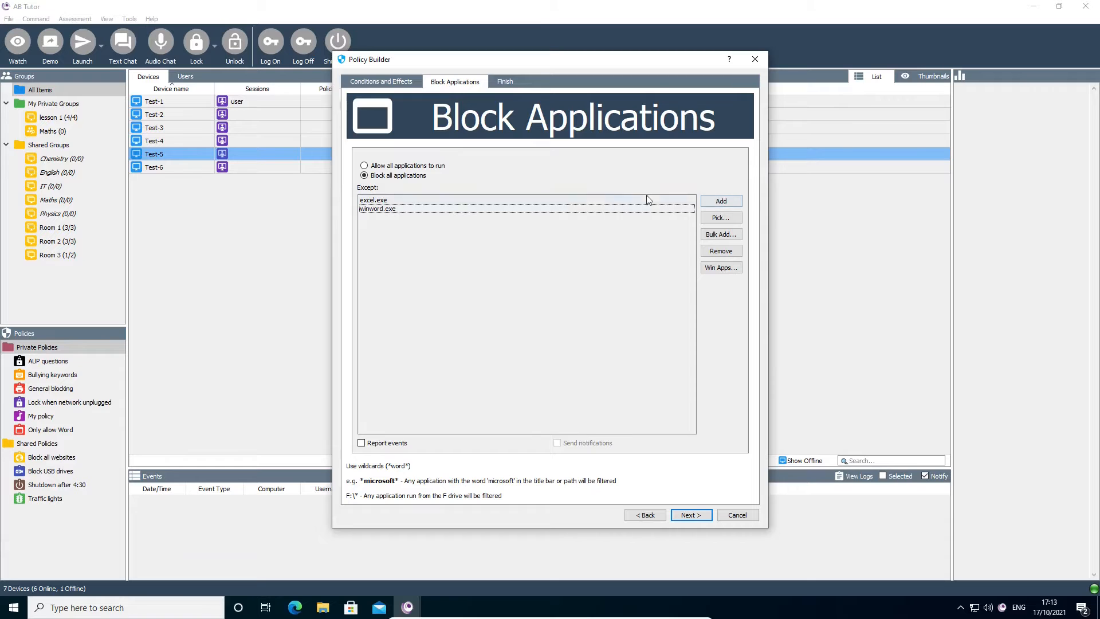
# Switch the policy back to allowing all applications and remove the winword.exe and excel.exe exceptions.
pyautogui.click(425, 165)
pyautogui.moveTo(439, 202); pyautogui.dragTo(438, 209)
pyautogui.click(716, 249)
# Add minecraft.exe to the exceptions of the allow-all rule and remove that entry again.
pyautogui.click(716, 201)
pyautogui.write('minecraft.exe')
pyautogui.press('Return')
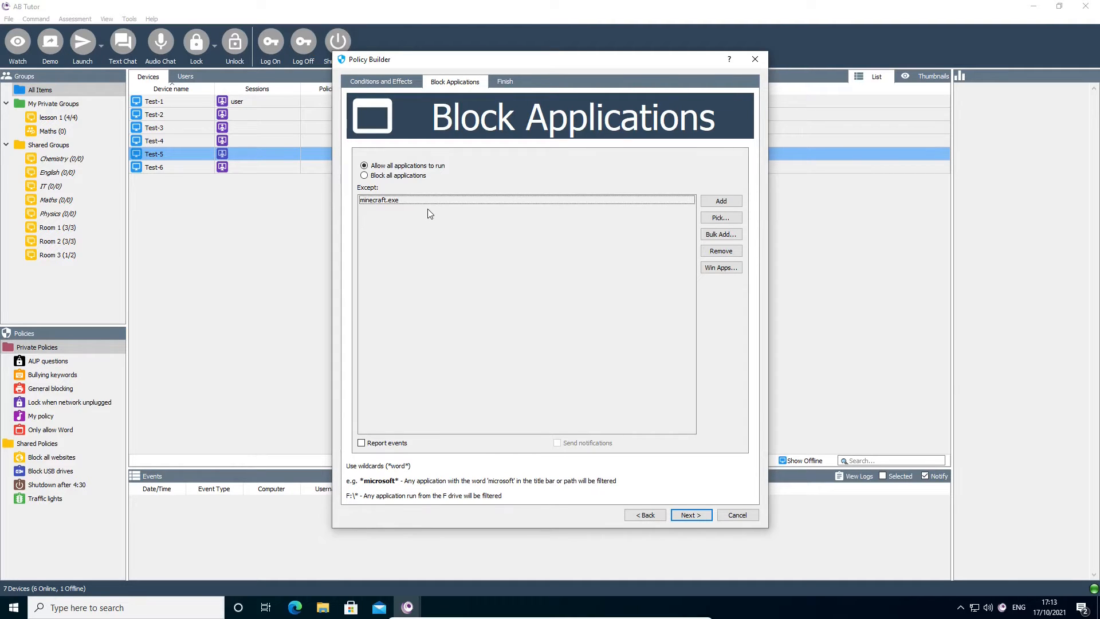
pyautogui.click(458, 200)
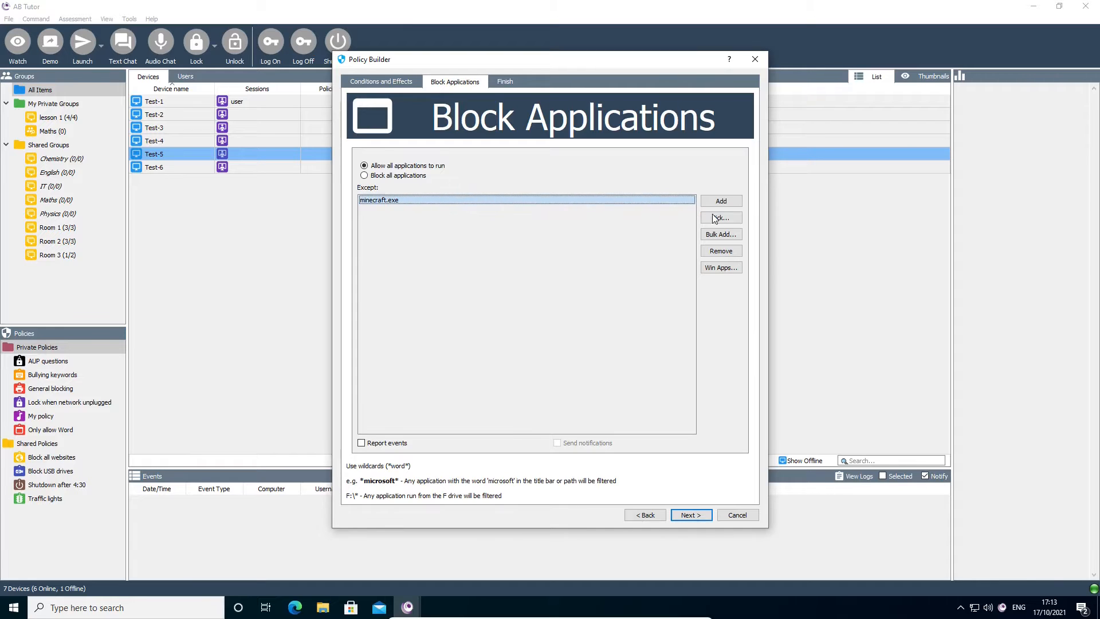
pyautogui.click(721, 251)
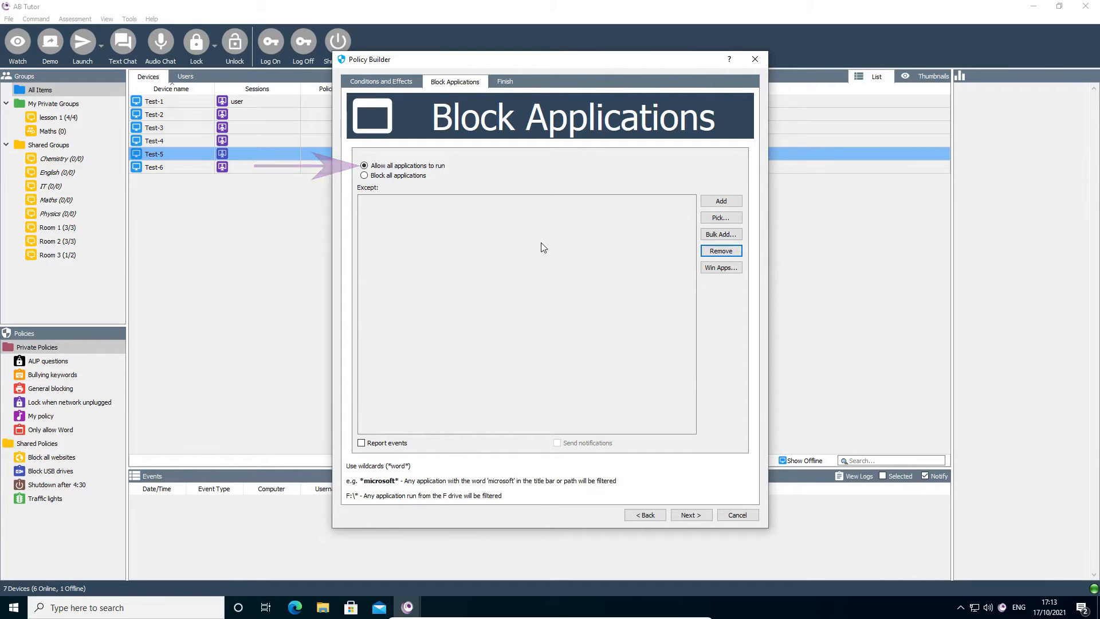
# Add notepad.exe as an exception to the allow-all rule.
pyautogui.click(727, 200)
pyautogui.click(722, 202)
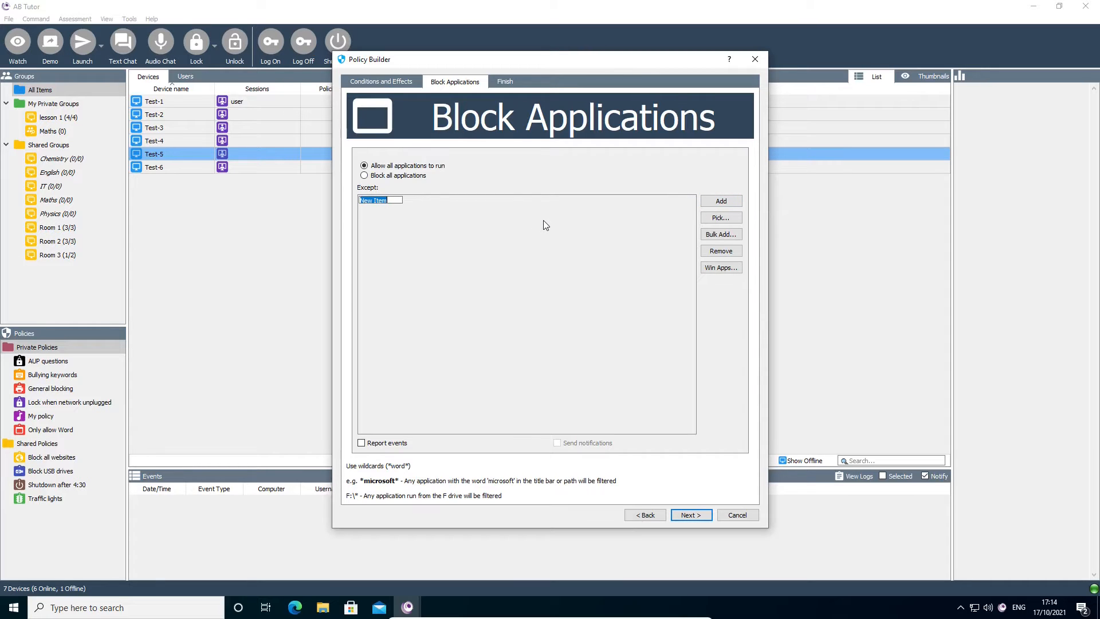
pyautogui.write('notepad.exe')
pyautogui.press('Return')
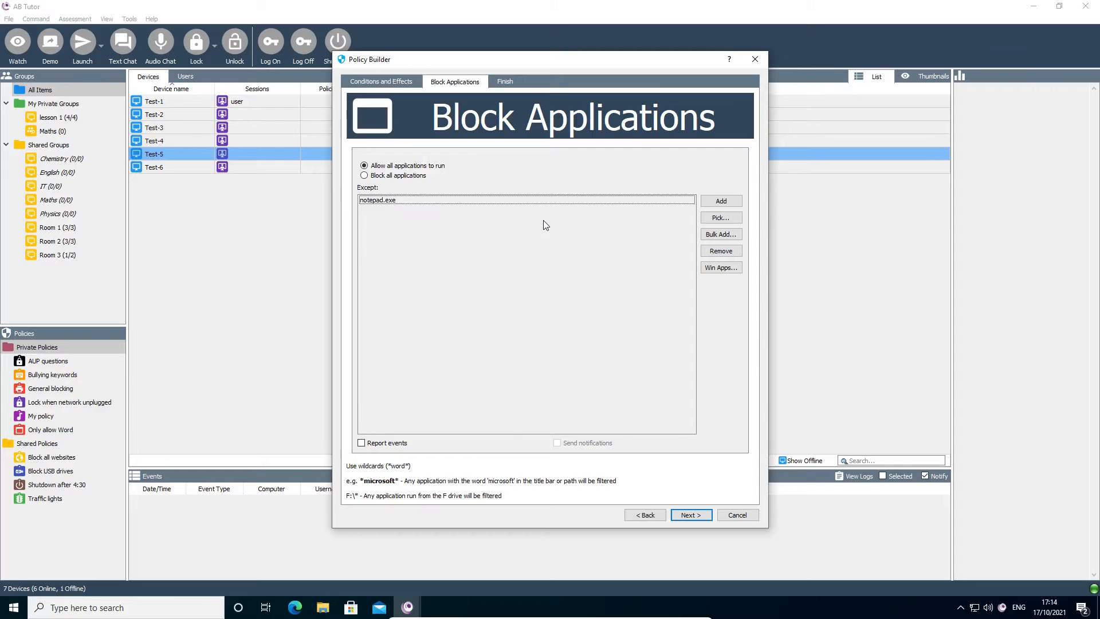
# Add two wildcard exceptions: h:\* for programs on the H drive and *facebook* for matching titles or paths.
pyautogui.click(725, 203)
pyautogui.press('BackSpace')
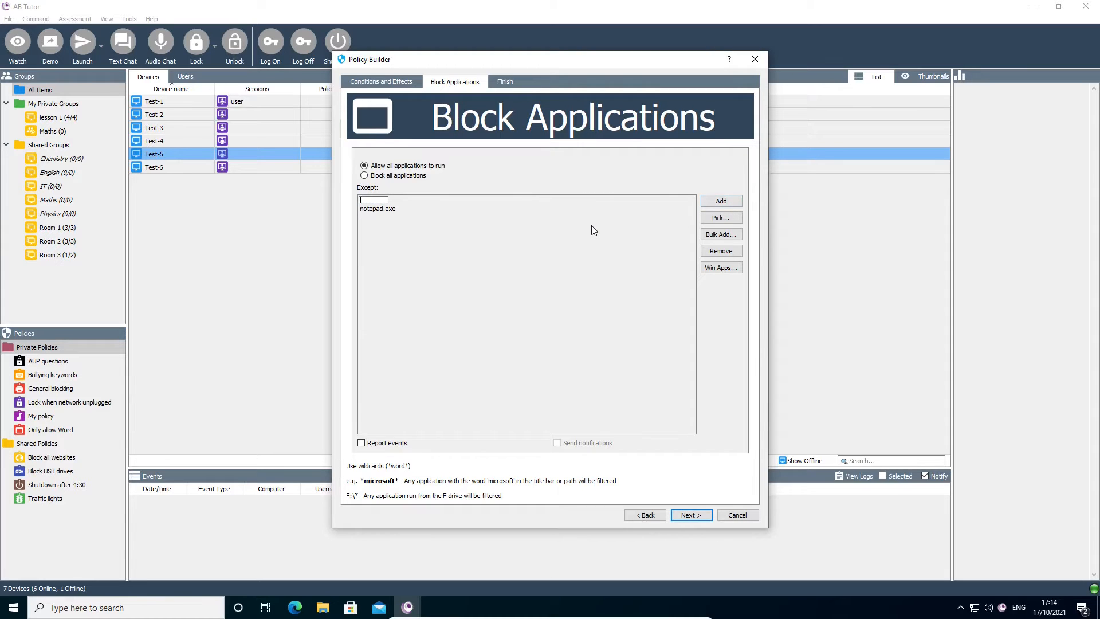
pyautogui.write('h:\\*')
pyautogui.press('Return')
pyautogui.click(711, 202)
pyautogui.write('*facebook*')
pyautogui.press('Return')
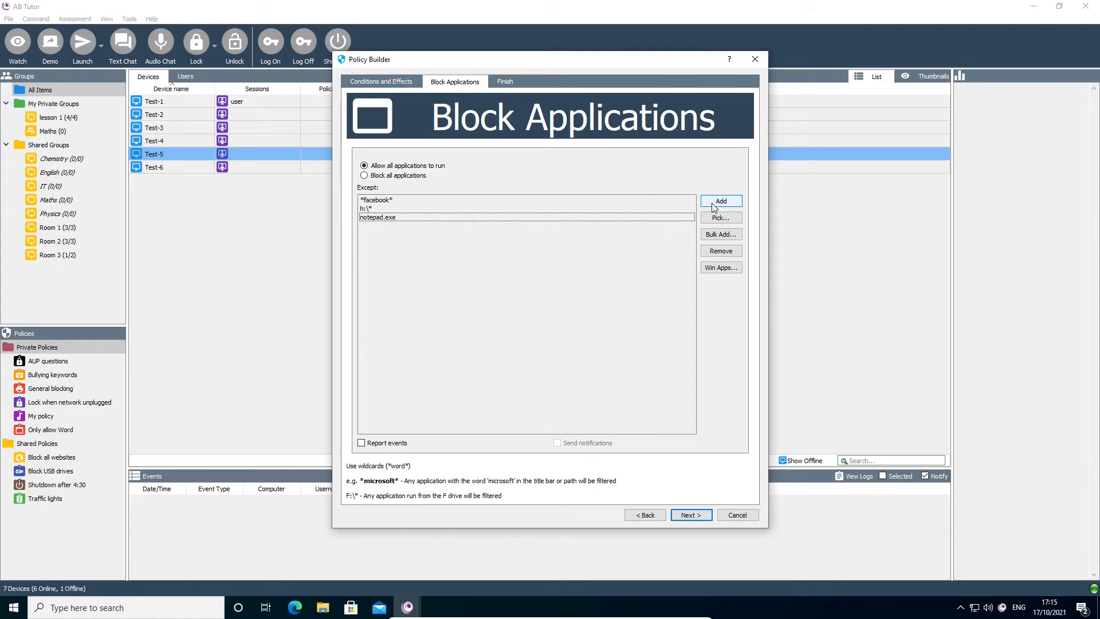
# Browse the Windows folders for calc.exe and add it to the exceptions.
pyautogui.click(712, 203)
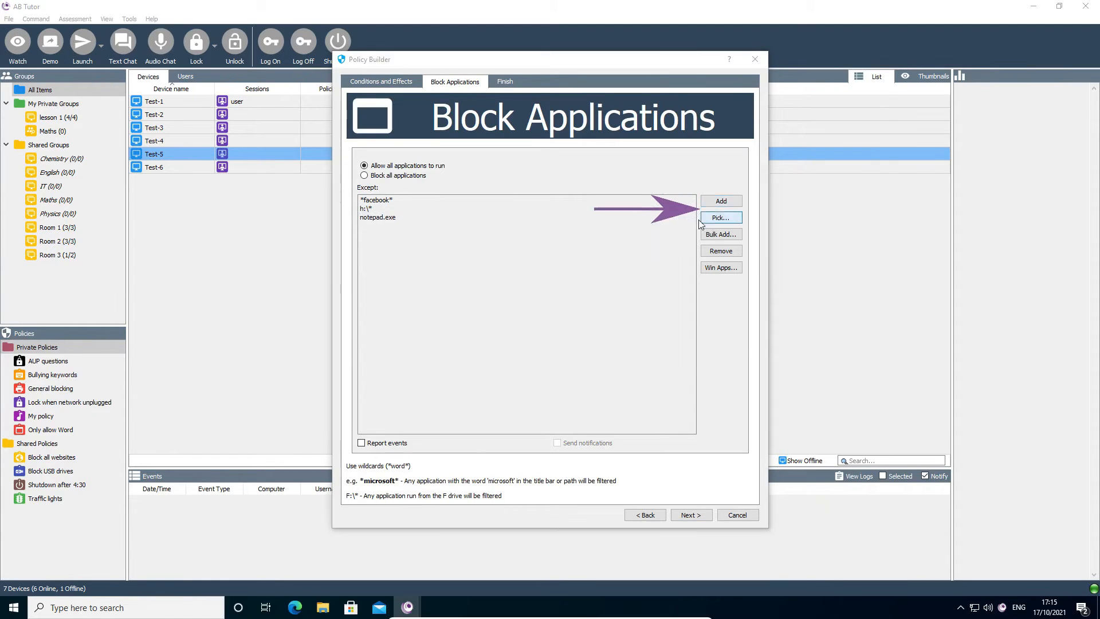
pyautogui.scroll(-15, 350, 202)
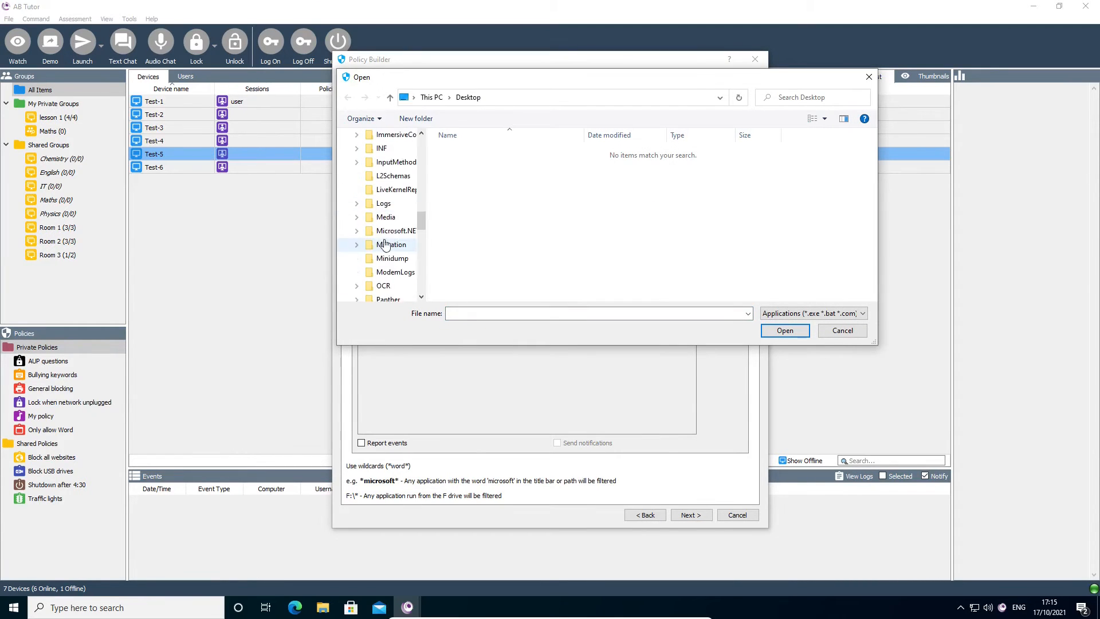
pyautogui.click(390, 272)
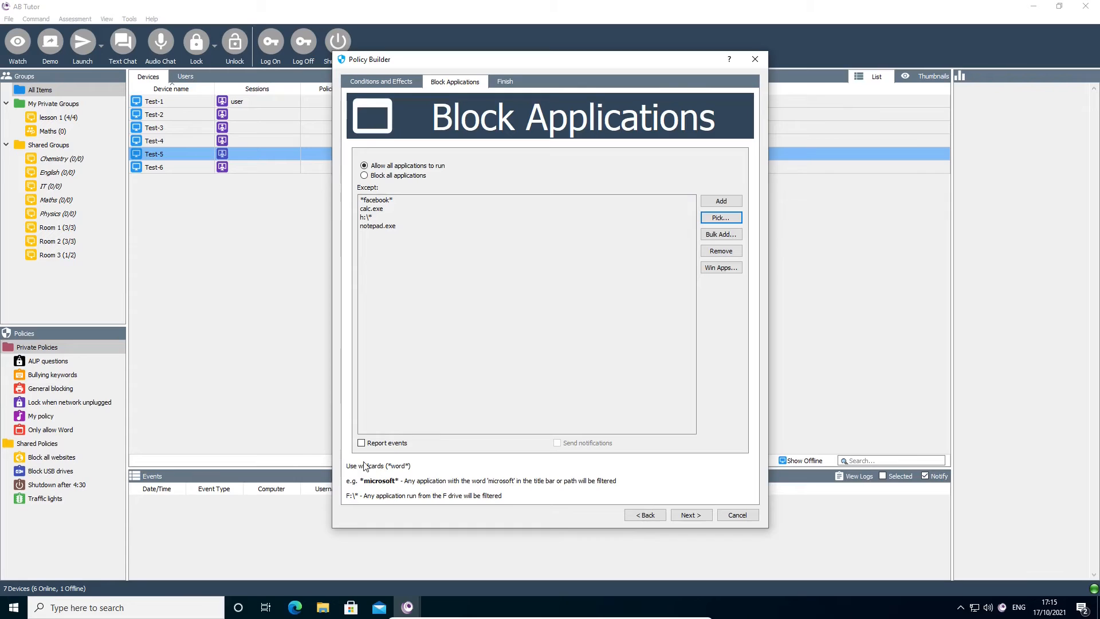
# Enable event reporting for the rule and name the policy "Block applications, including notepad".
pyautogui.click(361, 443)
pyautogui.click(505, 81)
pyautogui.write('Block applications, including notepad')
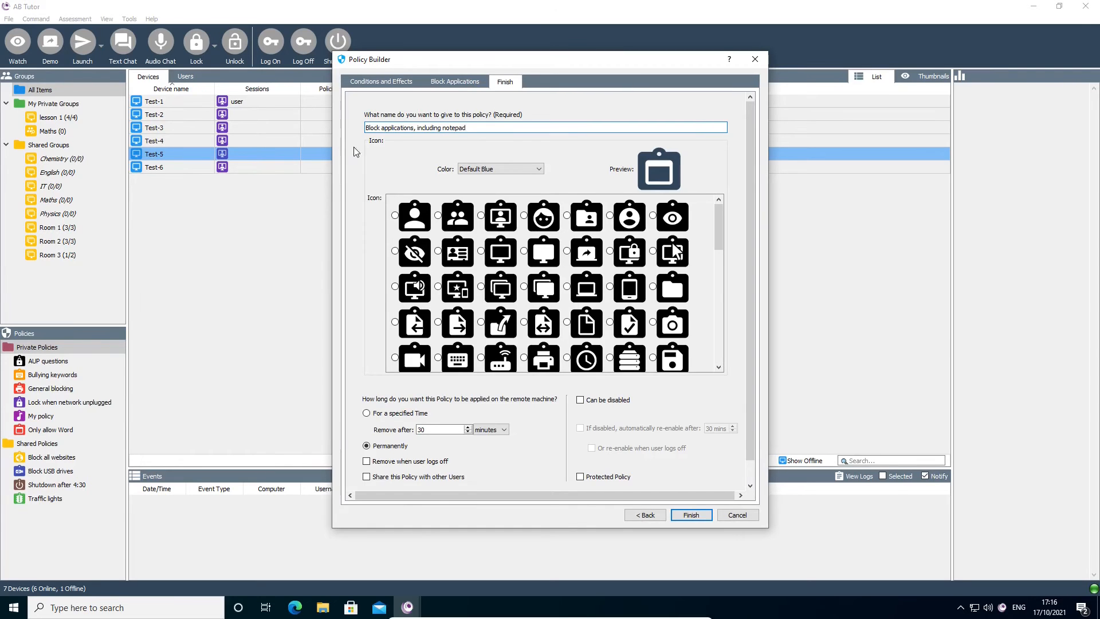
# Finish the policy with a specified duration of 30 minutes and apply it to device Test-1.
pyautogui.click(412, 412)
pyautogui.click(691, 515)
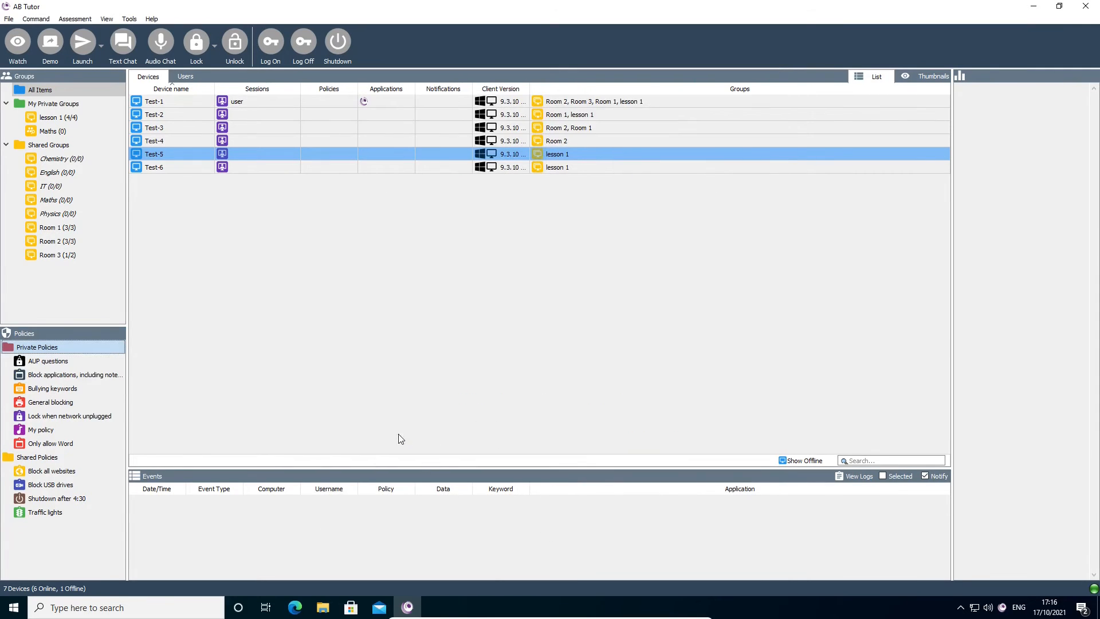
pyautogui.moveTo(63, 375); pyautogui.dragTo(265, 101)
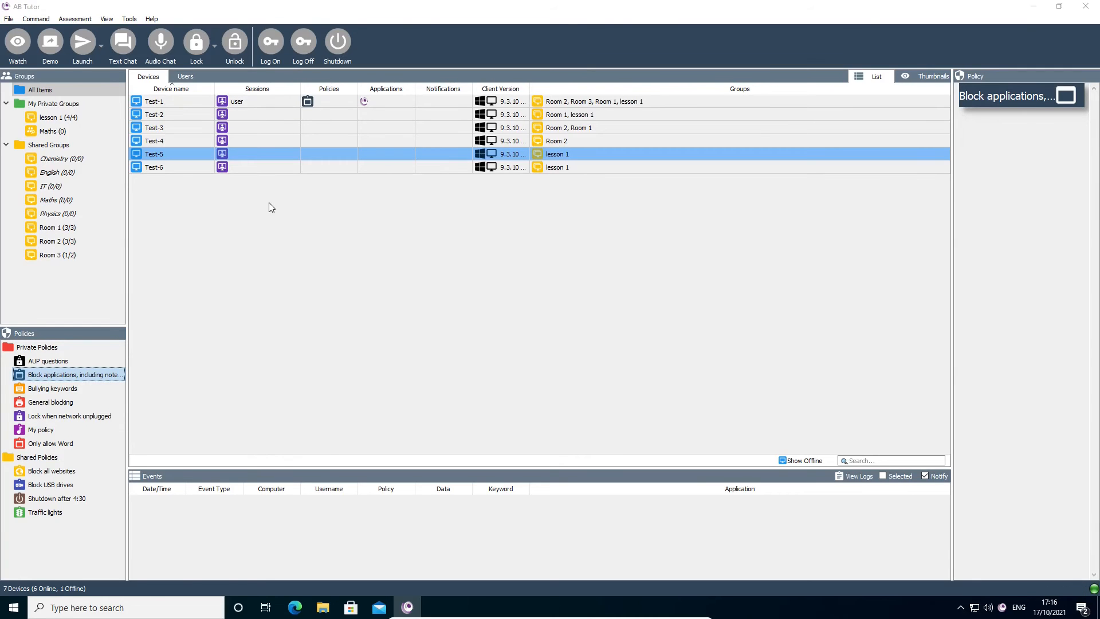
# Launch Notepad to test the block, dismiss the warning and widen the Data column of the events list.
pyautogui.press('super')
pyautogui.write('notepad')
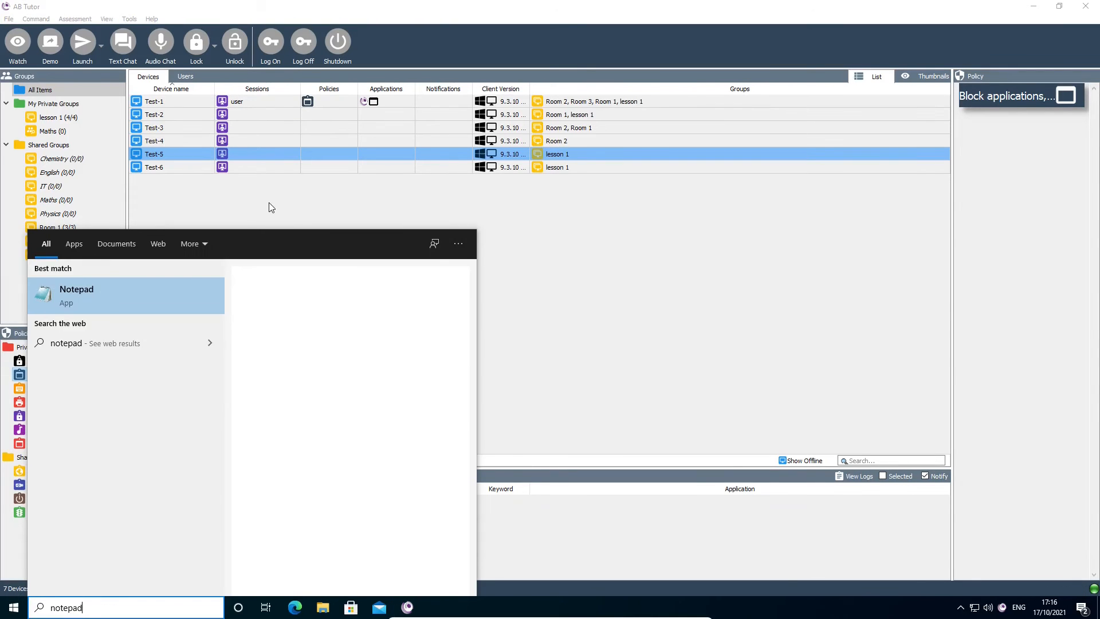
pyautogui.press('Return')
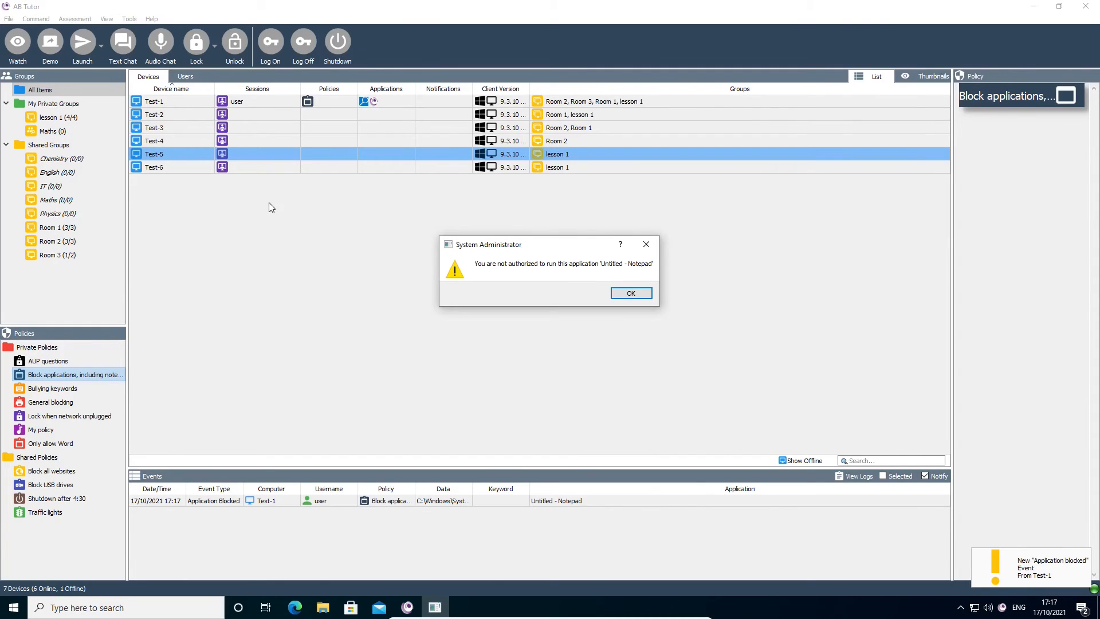
pyautogui.click(630, 292)
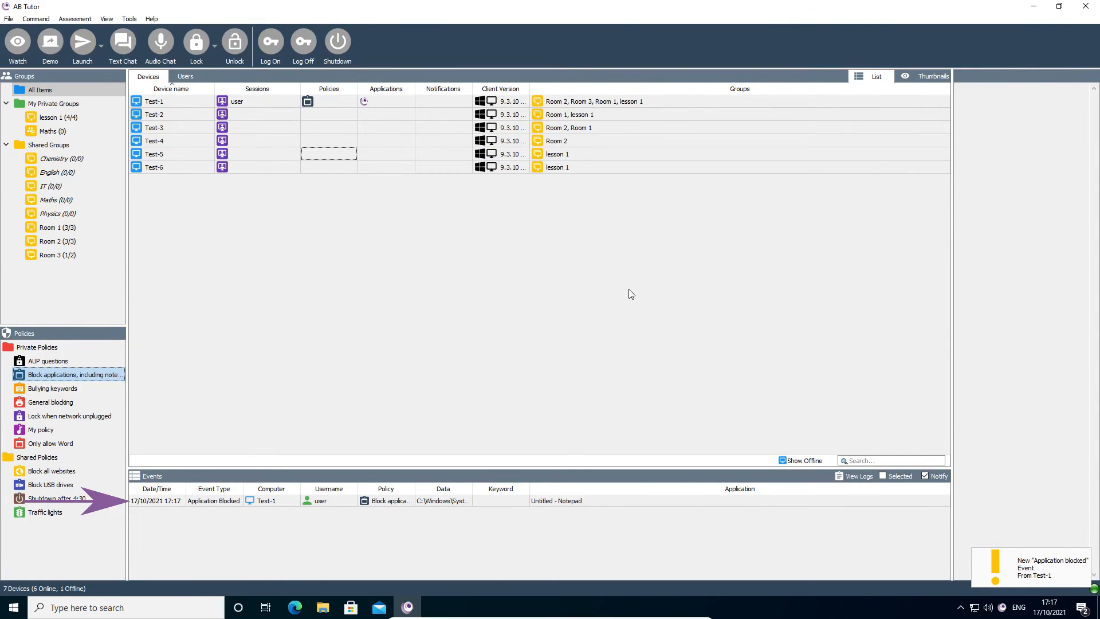
pyautogui.moveTo(473, 488); pyautogui.dragTo(537, 489)
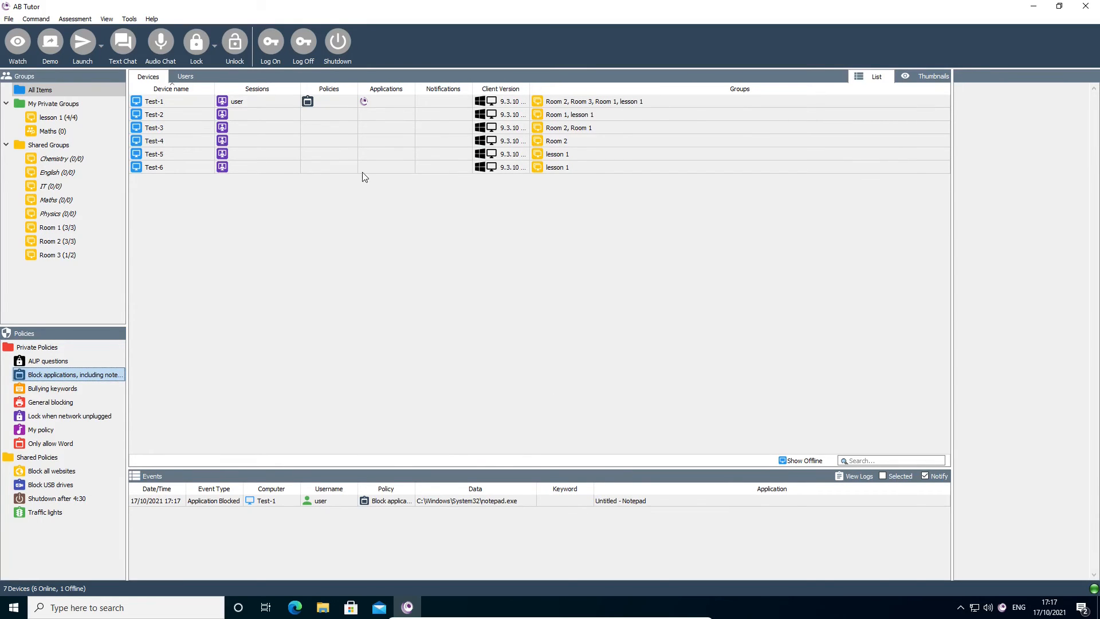
# Remove the application-blocking policy from Test-1 and launch Notepad again.
pyautogui.rightClick(318, 103)
pyautogui.click(321, 148)
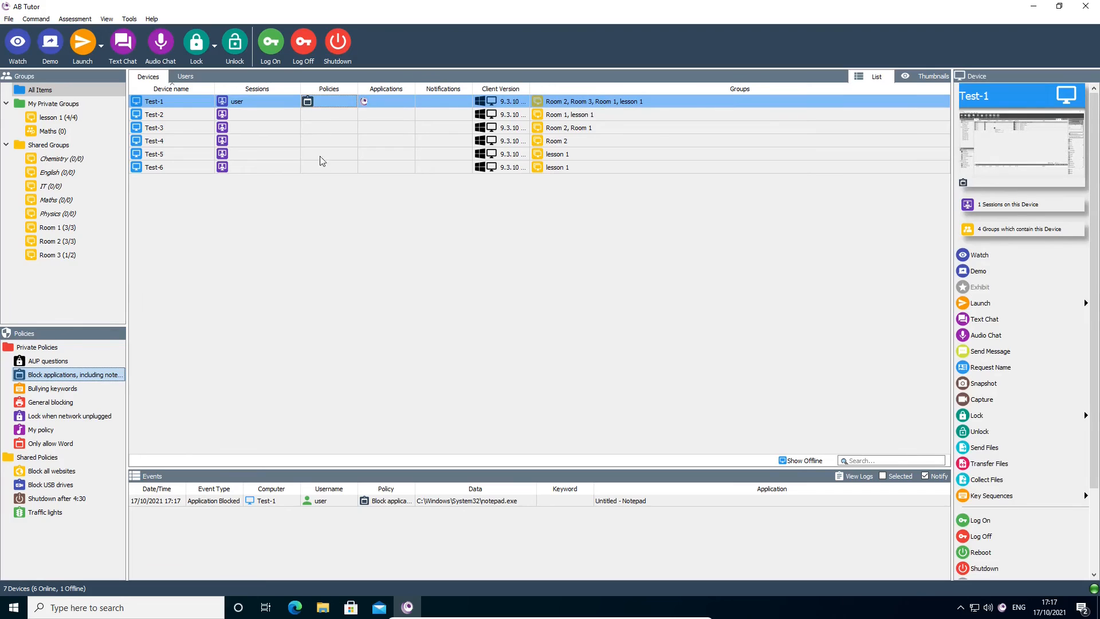
pyautogui.press('super')
pyautogui.write('notepa')
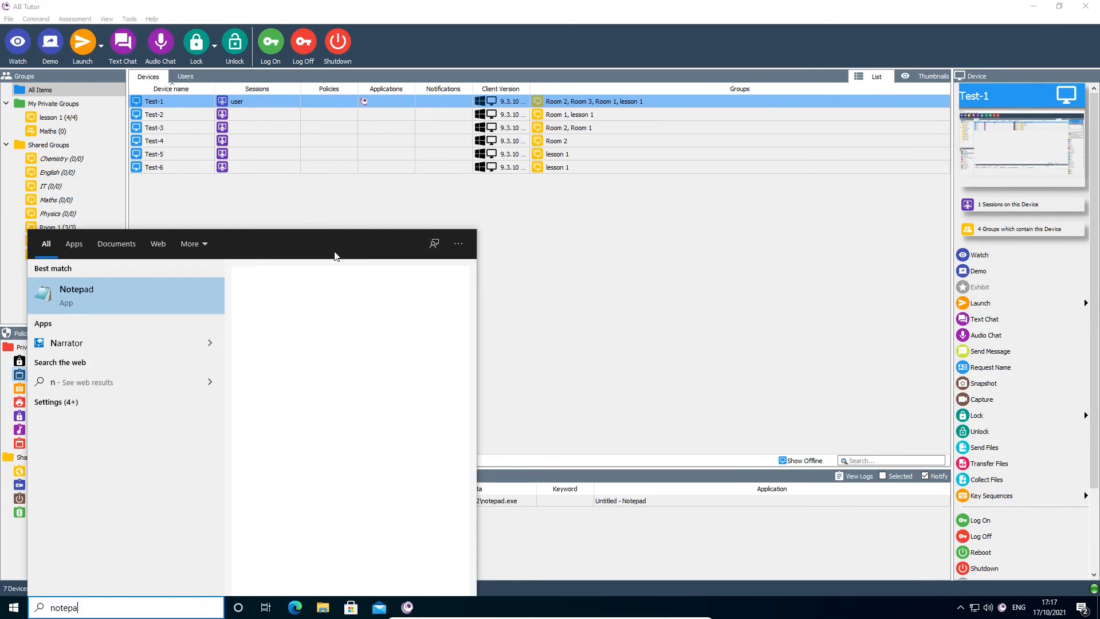
pyautogui.press('Return')
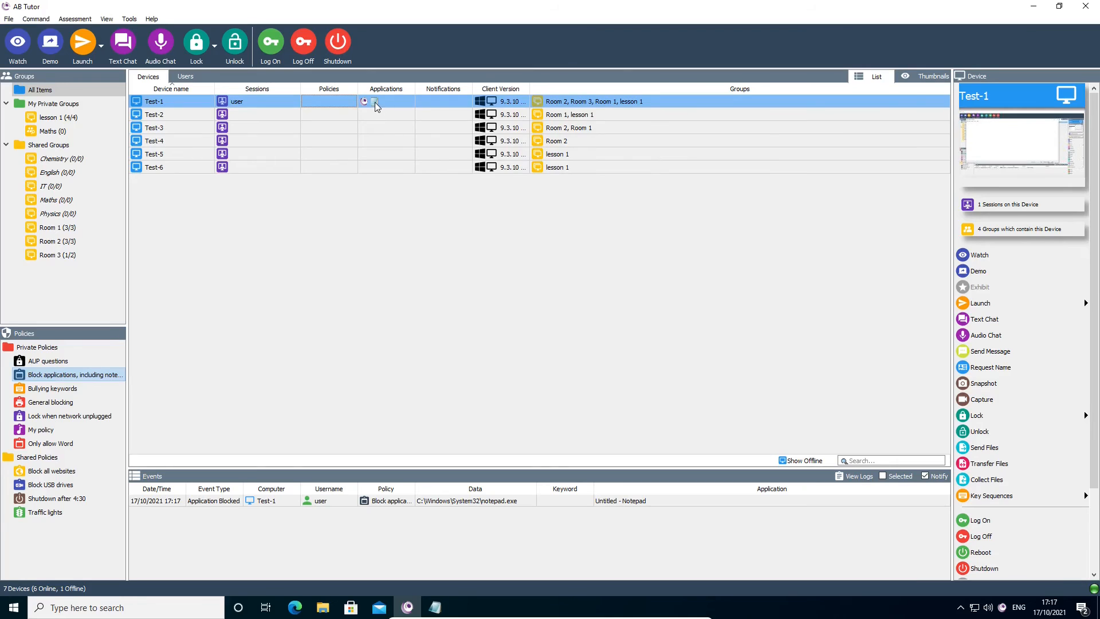
# Apply a temporary block to "Untitled - Notepad" on Test-1 and dismiss the authorization warning.
pyautogui.rightClick(374, 102)
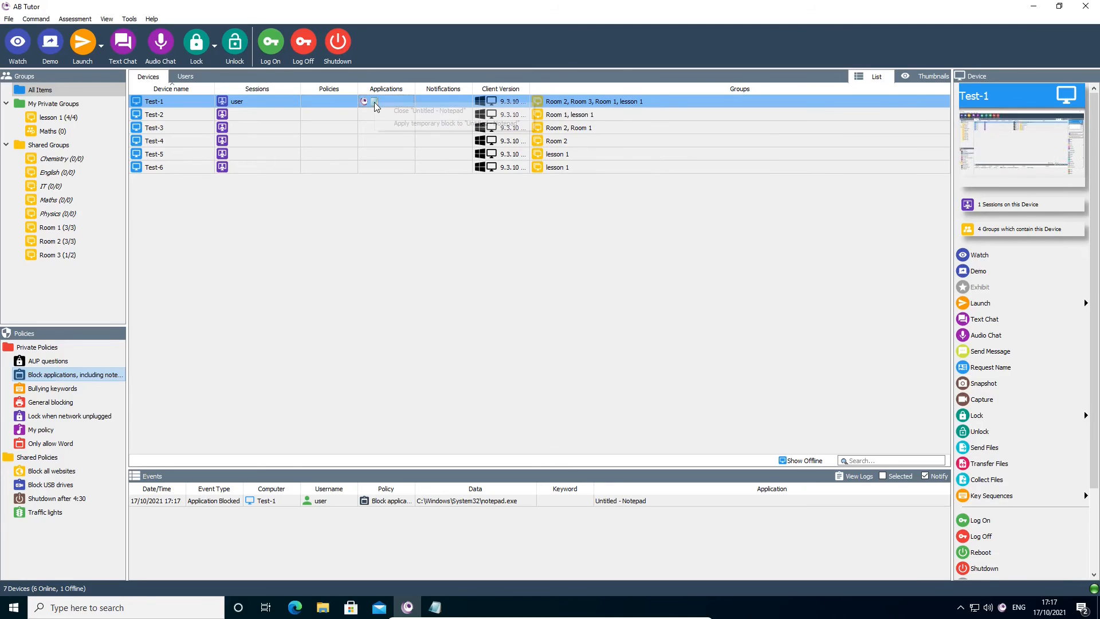
pyautogui.click(400, 123)
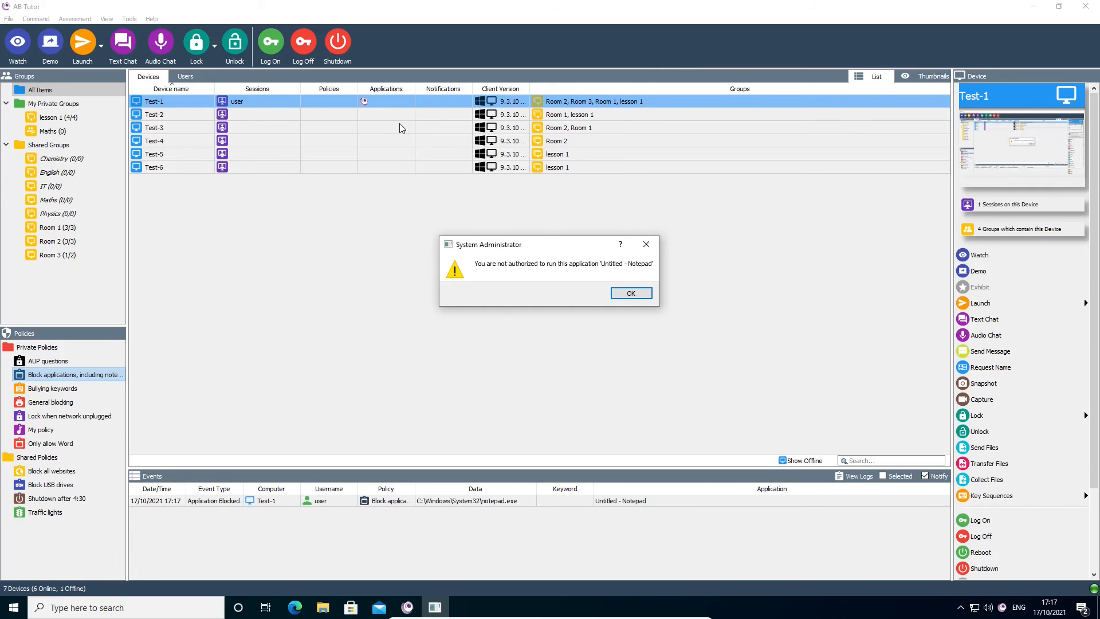
pyautogui.press('Return')
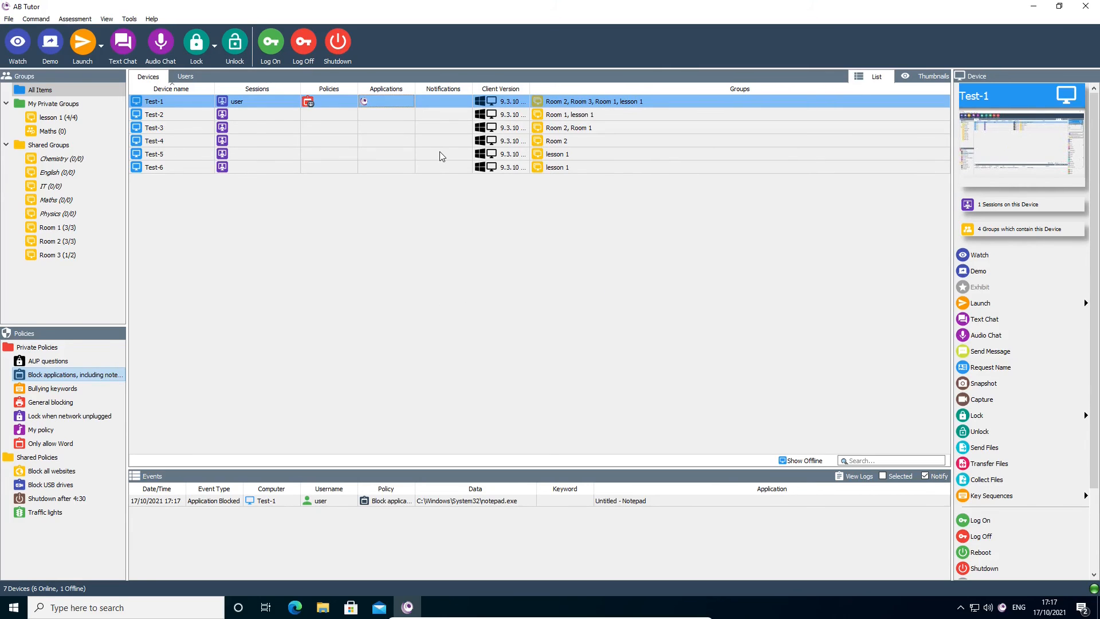
# Open the options for the temporary block policy applied to Test-1.
pyautogui.rightClick(308, 103)
pyautogui.click(318, 107)
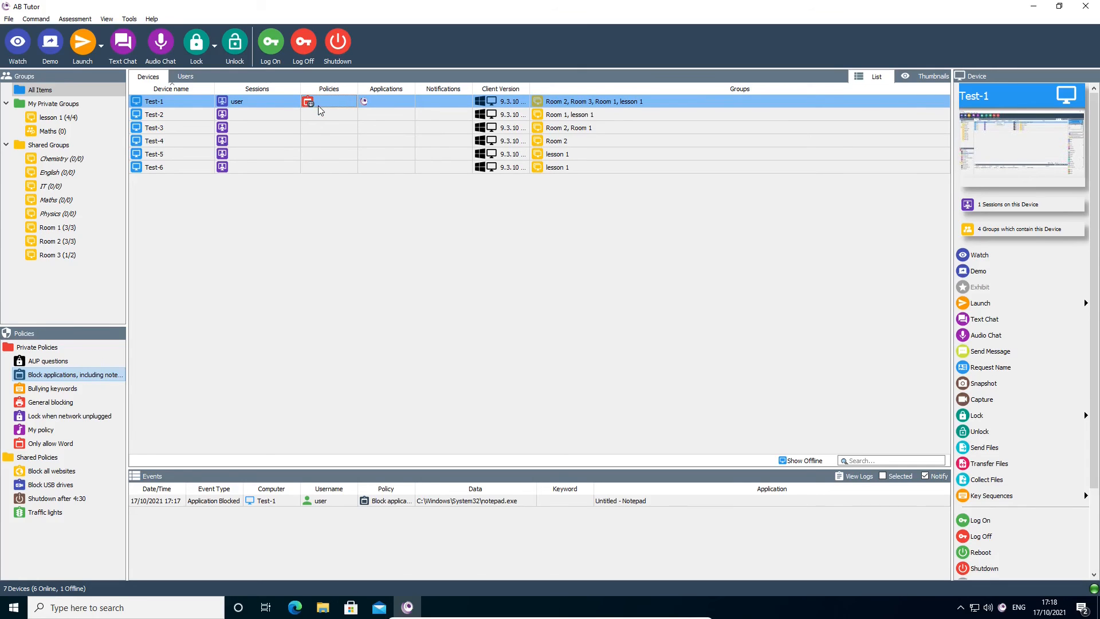